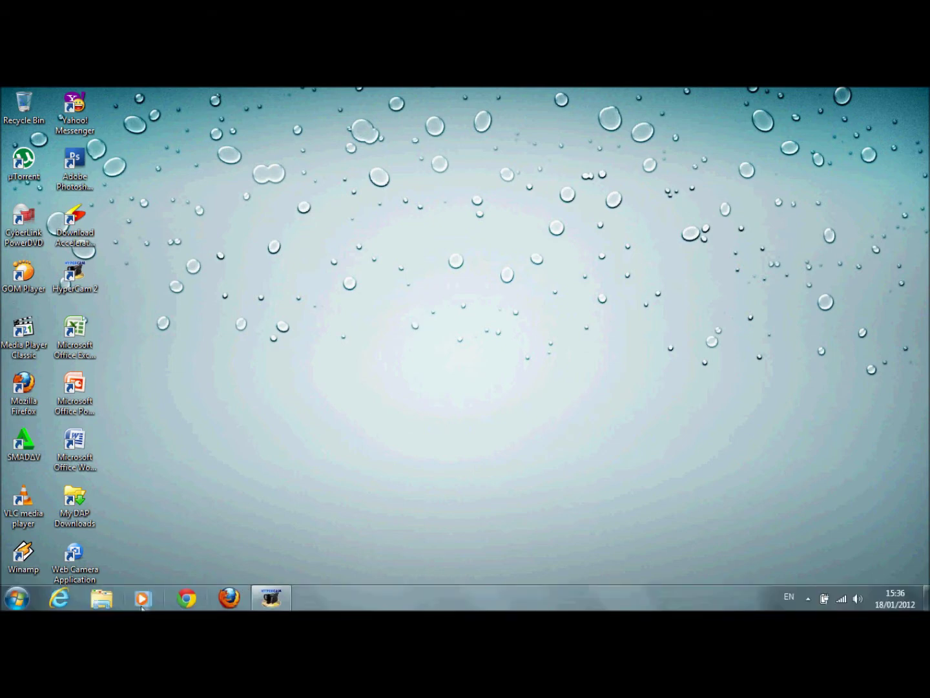
Launch Google Chrome from the taskbar icon
{"action": "left_click", "coordinate": [186, 599]}
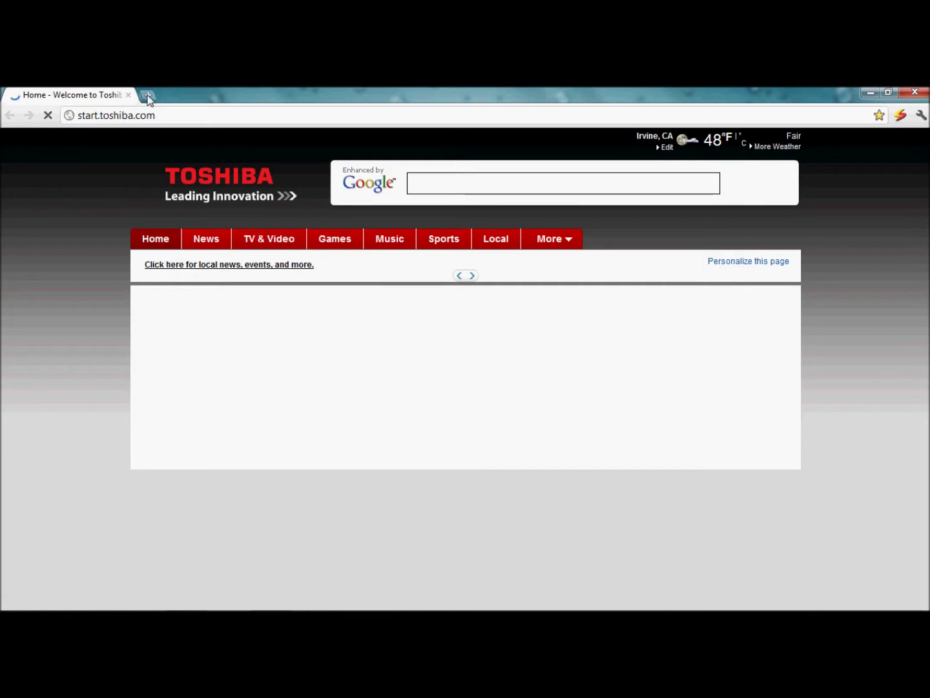
Replace the Toshiba start tab with a new tab and load oneclicksoftwares.com
{"action": "left_click", "coordinate": [148, 95]}
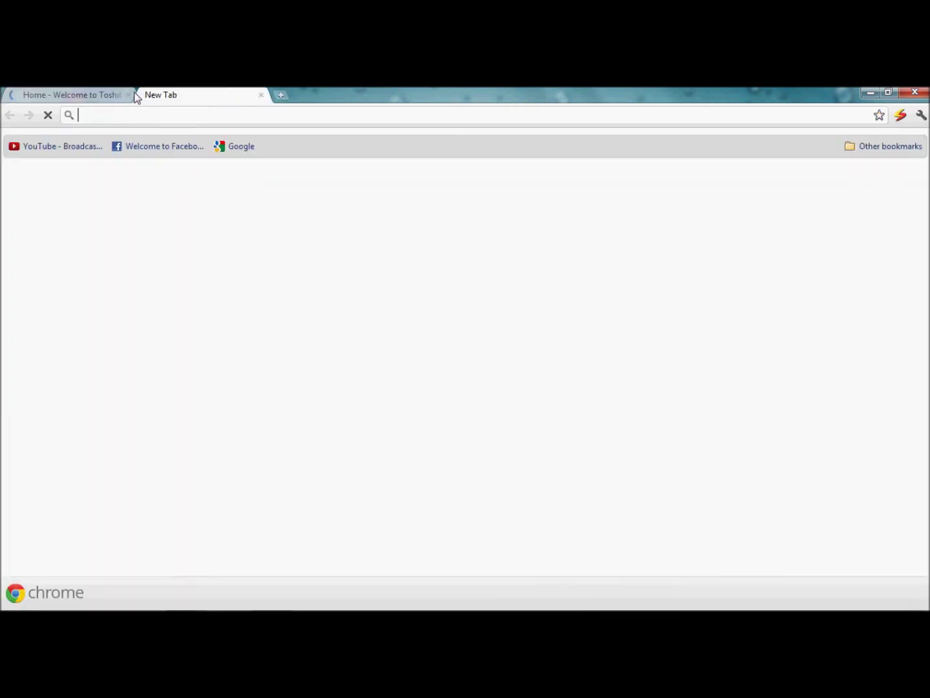
{"action": "left_click", "coordinate": [129, 94]}
{"action": "type", "text": "oneclicksoftwares.com"}
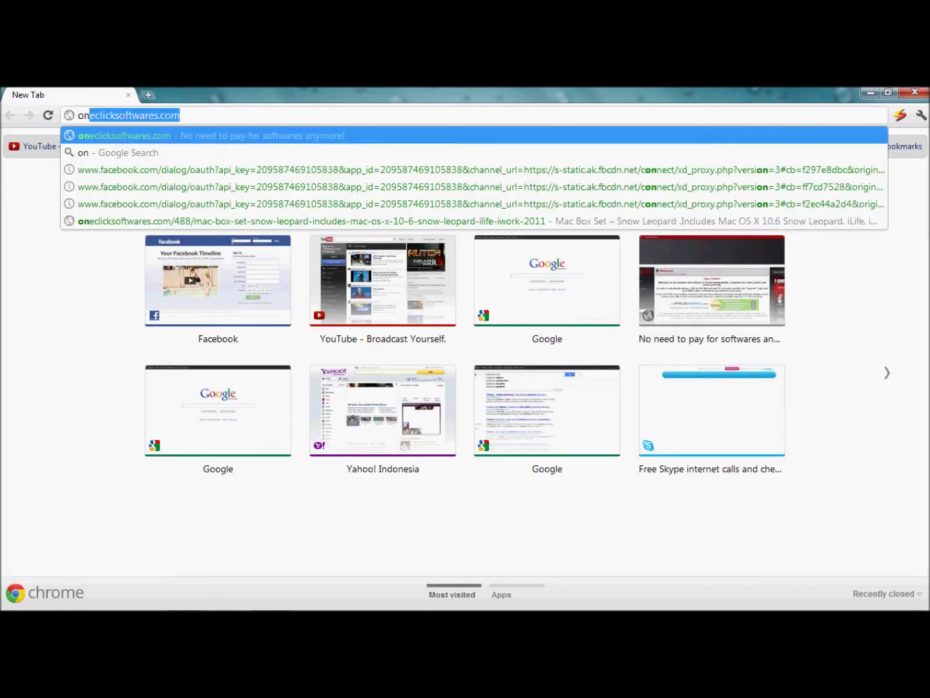
{"action": "key", "text": "Return"}
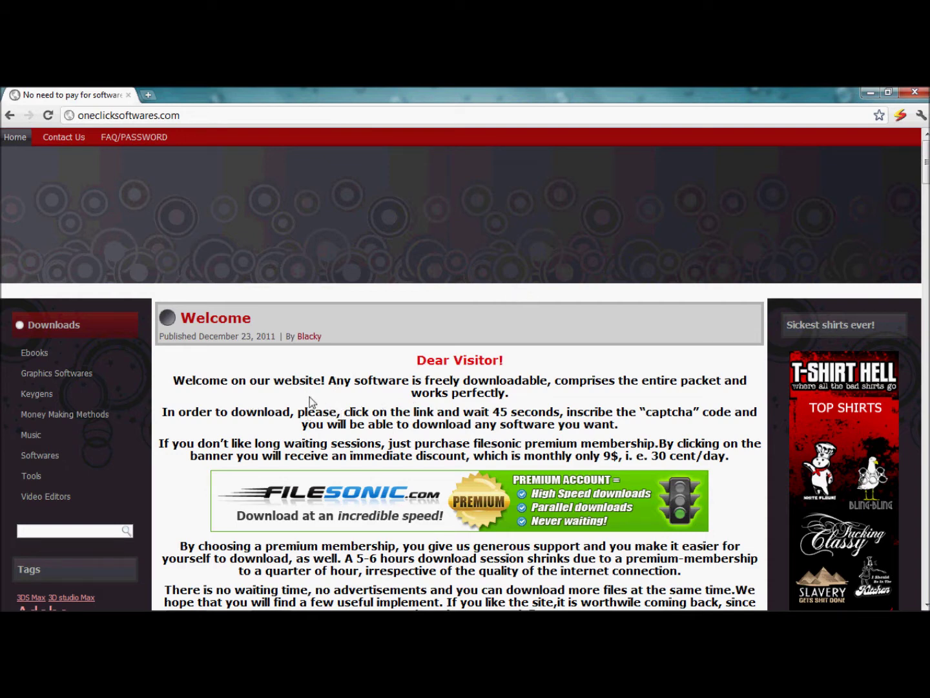
{"action": "scroll", "coordinate": [511, 323], "scroll_direction": "down", "scroll_amount": 5}
{"action": "scroll", "coordinate": [506, 240], "scroll_direction": "down", "scroll_amount": 10}
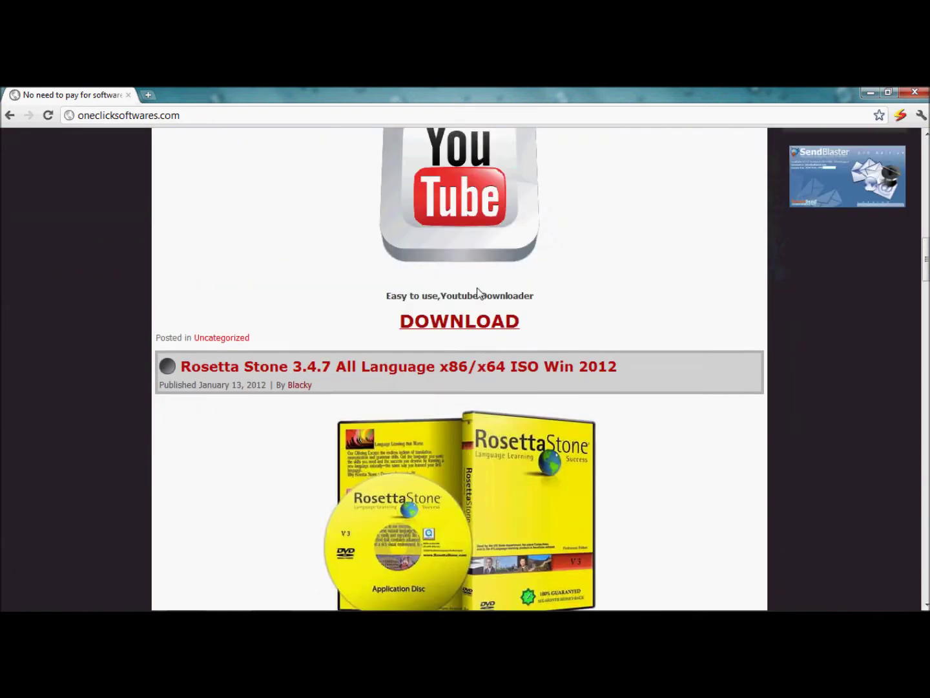
{"action": "scroll", "coordinate": [482, 295], "scroll_direction": "down", "scroll_amount": 10}
{"action": "scroll", "coordinate": [266, 312], "scroll_direction": "down", "scroll_amount": 10}
{"action": "scroll", "coordinate": [270, 305], "scroll_direction": "down", "scroll_amount": 5}
{"action": "scroll", "coordinate": [271, 306], "scroll_direction": "down", "scroll_amount": 9}
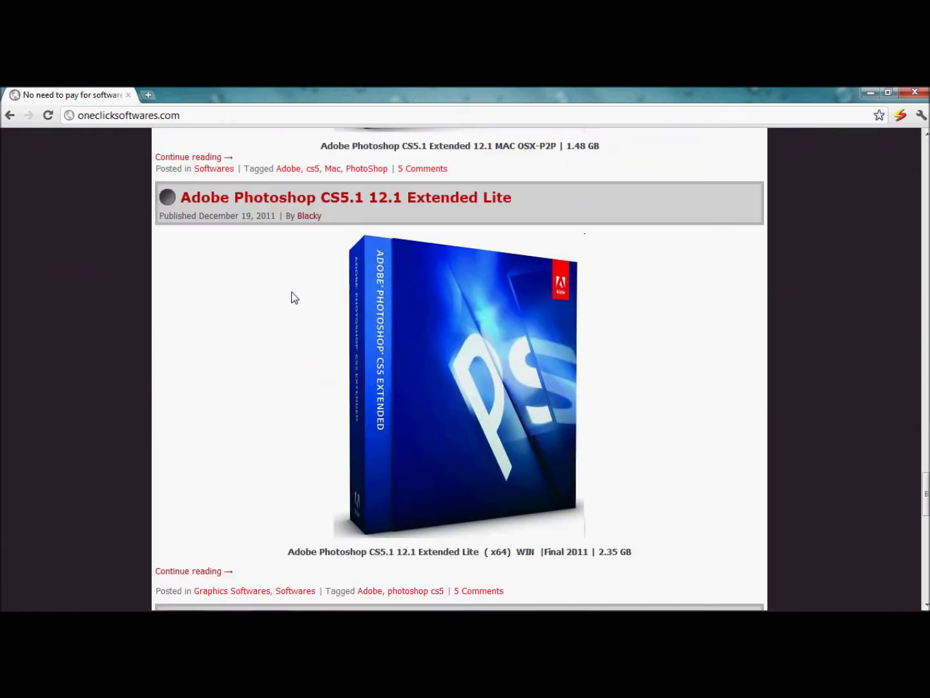
{"action": "scroll", "coordinate": [293, 297], "scroll_direction": "down", "scroll_amount": 5}
{"action": "scroll", "coordinate": [296, 297], "scroll_direction": "down", "scroll_amount": 3}
{"action": "scroll", "coordinate": [296, 290], "scroll_direction": "up", "scroll_amount": 2}
{"action": "scroll", "coordinate": [292, 265], "scroll_direction": "up", "scroll_amount": 1}
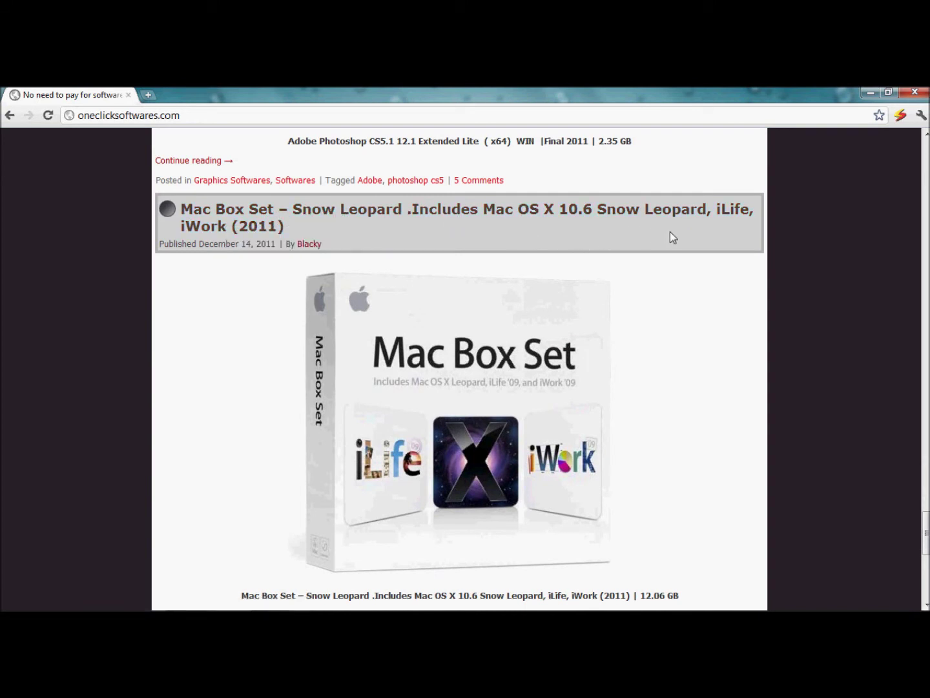
{"action": "scroll", "coordinate": [436, 363], "scroll_direction": "down", "scroll_amount": 1}
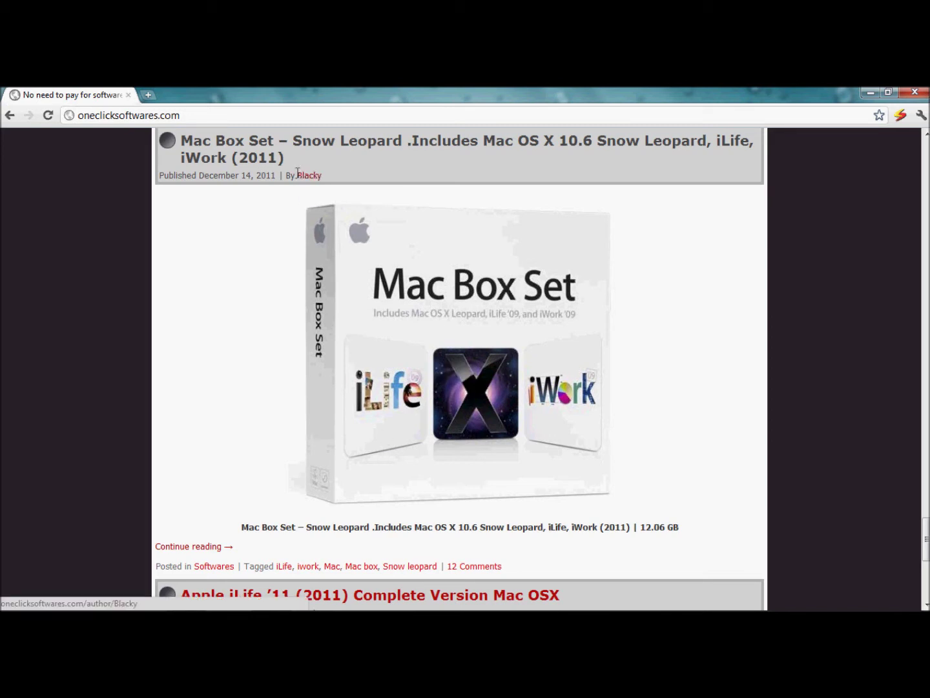
{"action": "scroll", "coordinate": [241, 303], "scroll_direction": "up", "scroll_amount": 1}
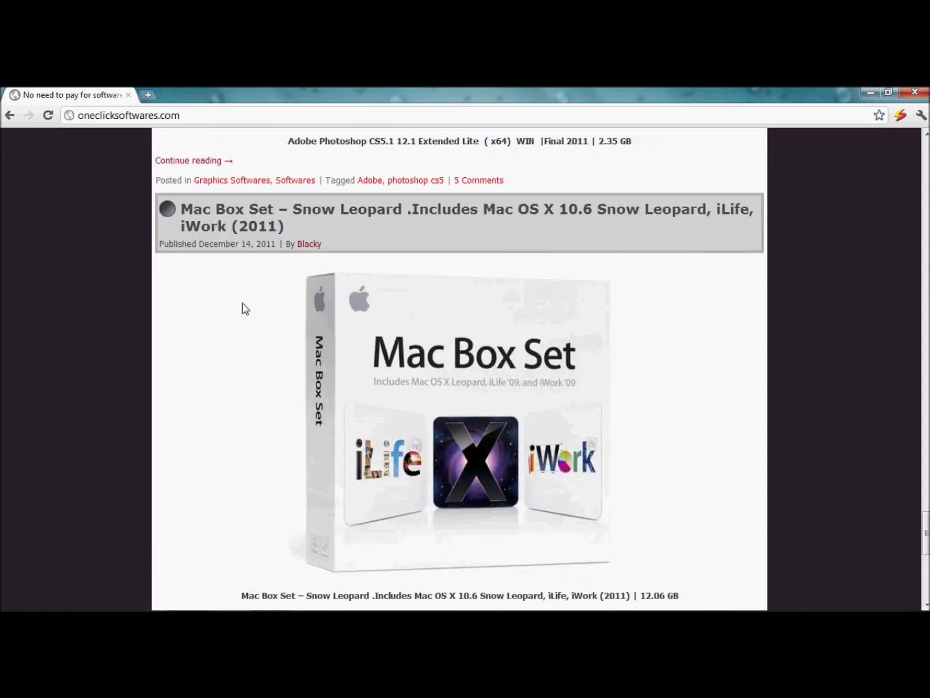
Open the Mac Box Set – Snow Leopard post from the home page
{"action": "left_click", "coordinate": [259, 220]}
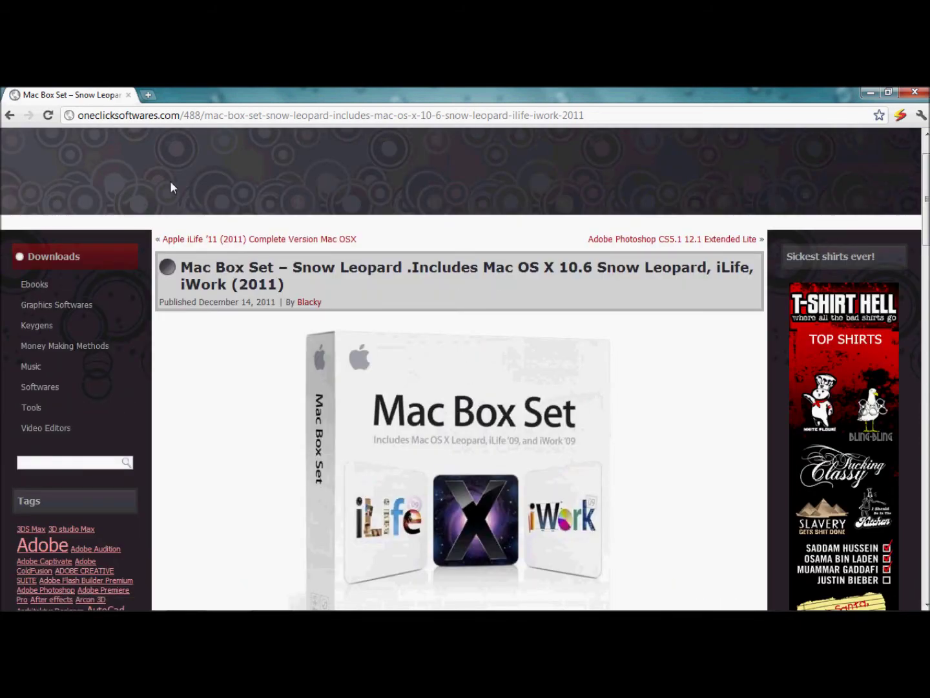
{"action": "scroll", "coordinate": [521, 389], "scroll_direction": "down", "scroll_amount": 4}
{"action": "scroll", "coordinate": [521, 389], "scroll_direction": "down", "scroll_amount": 3}
{"action": "scroll", "coordinate": [484, 319], "scroll_direction": "up", "scroll_amount": 2}
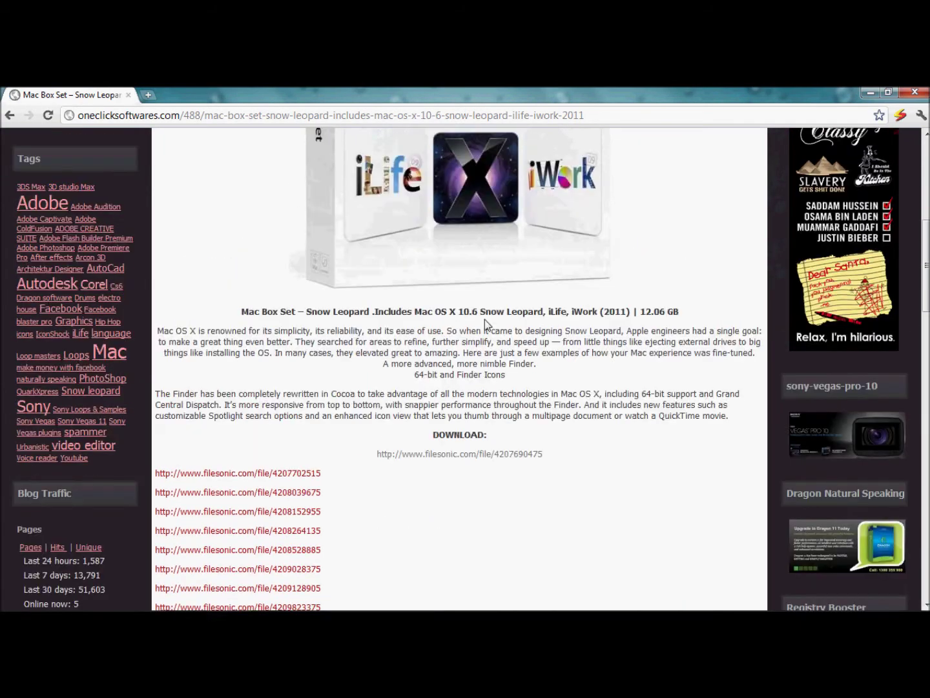
Highlight the 12.06 GB download size in the description, then clear the highlight
{"action": "left_click_drag", "start_coordinate": [641, 311], "coordinate": [686, 311]}
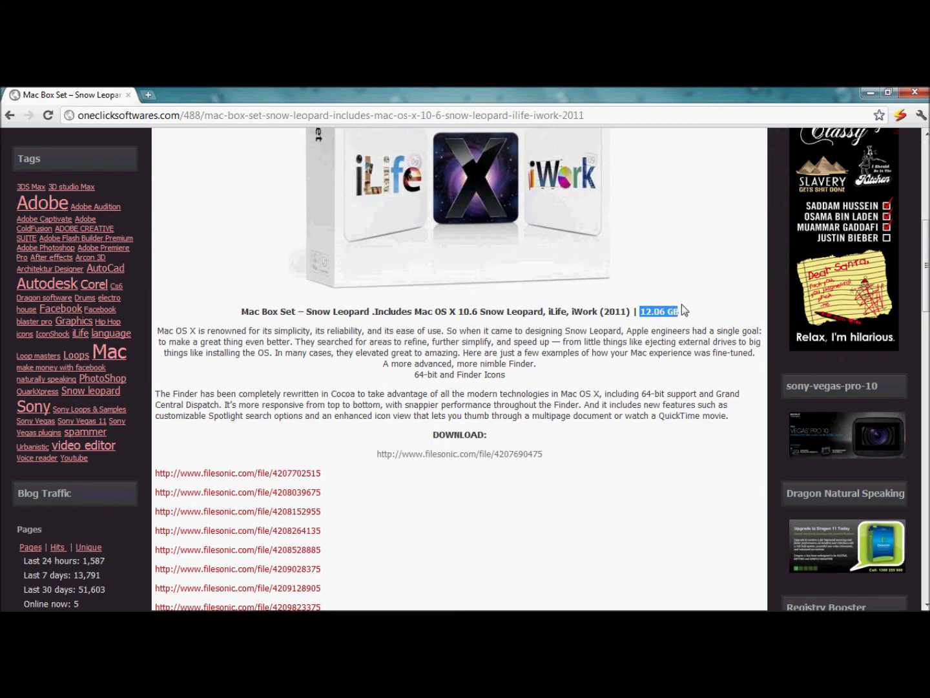
{"action": "left_click", "coordinate": [646, 310]}
{"action": "left_click", "coordinate": [16, 598]}
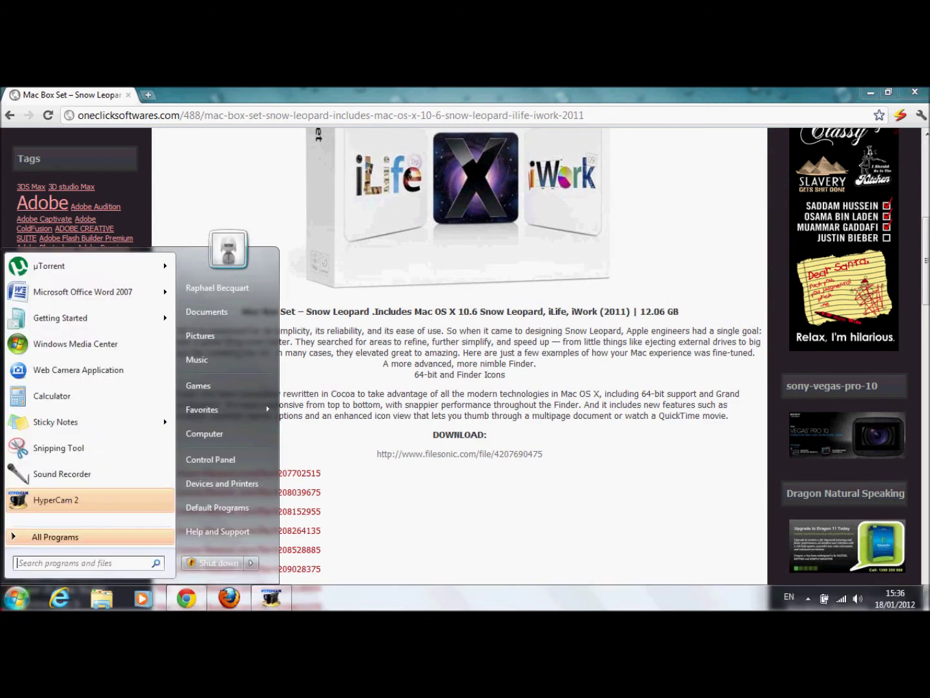
{"action": "left_click", "coordinate": [224, 432]}
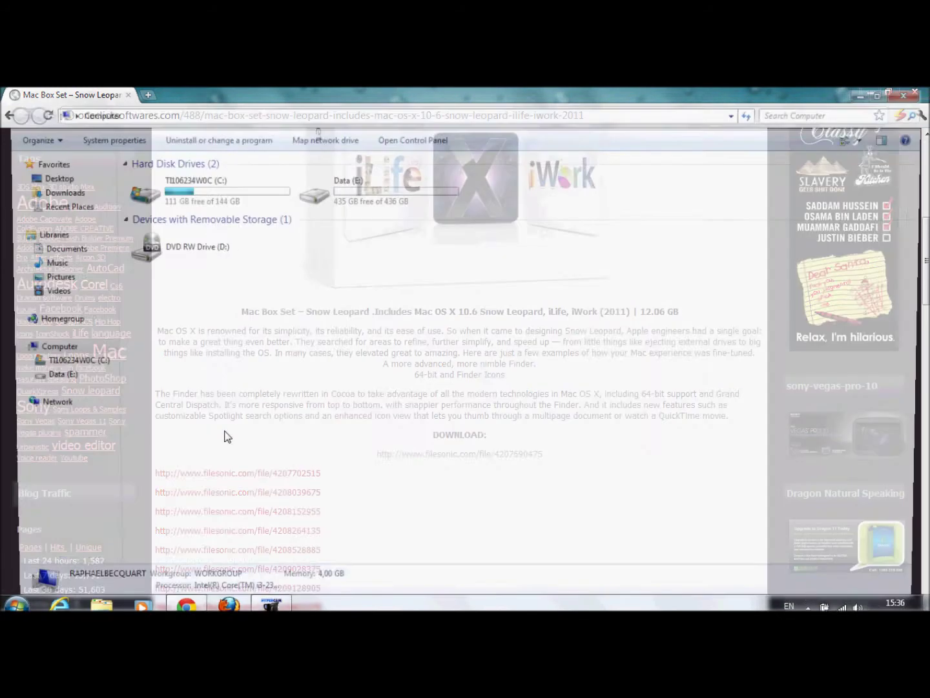
{"action": "left_click", "coordinate": [391, 202]}
{"action": "left_click", "coordinate": [244, 195]}
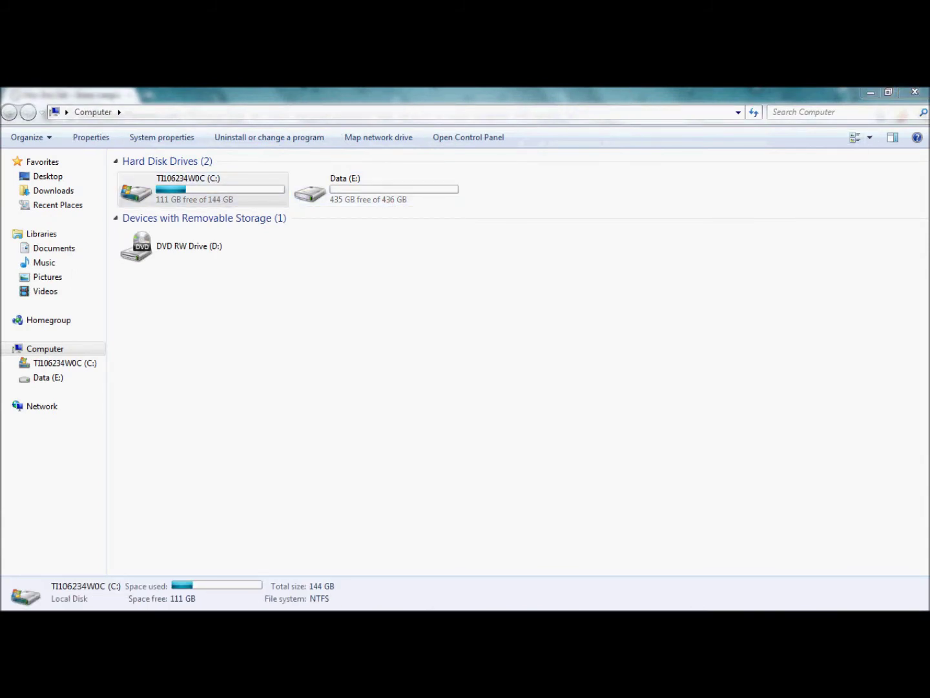
{"action": "left_click", "coordinate": [915, 93]}
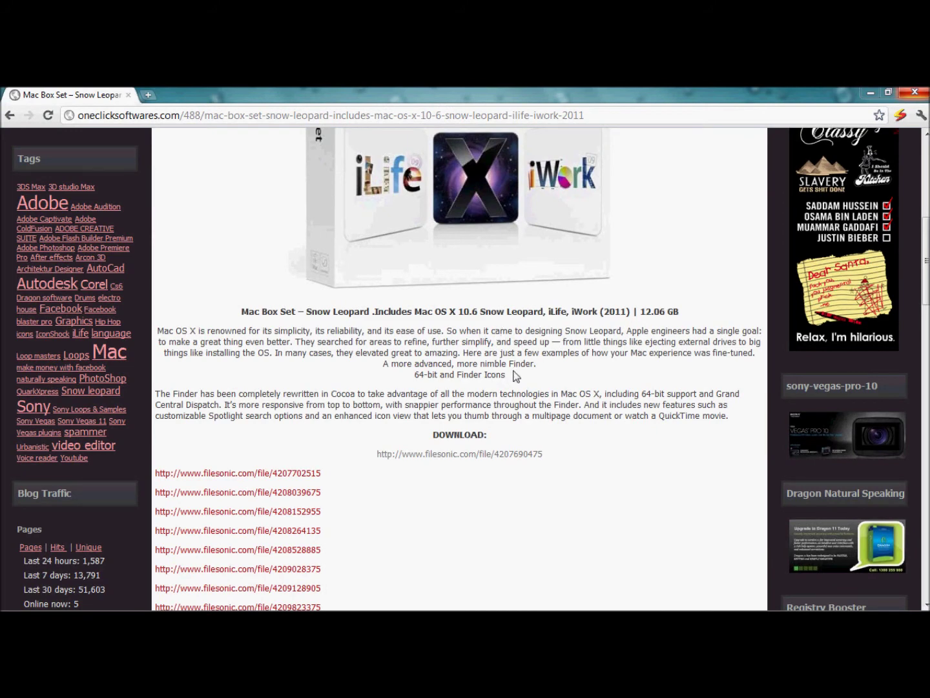
{"action": "scroll", "coordinate": [632, 360], "scroll_direction": "down", "scroll_amount": 2}
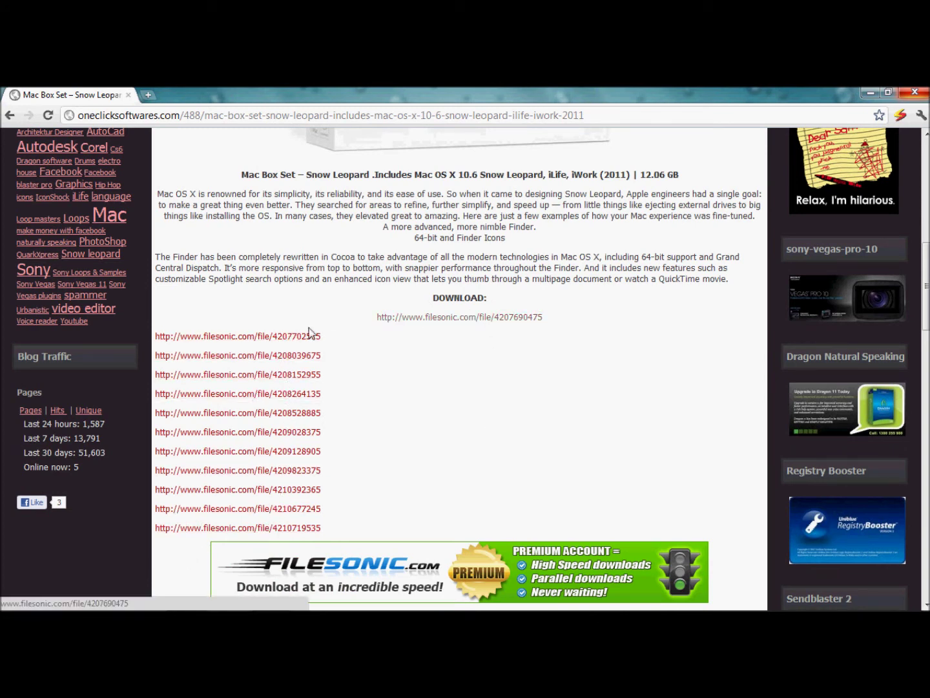
{"action": "scroll", "coordinate": [370, 337], "scroll_direction": "down", "scroll_amount": 5}
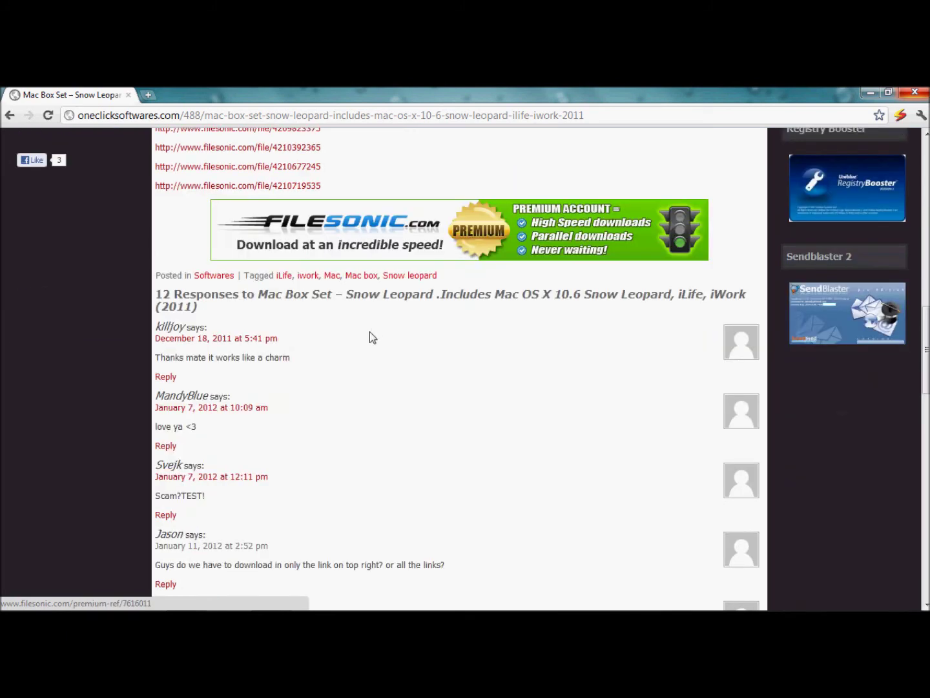
{"action": "scroll", "coordinate": [369, 337], "scroll_direction": "down", "scroll_amount": 5}
{"action": "scroll", "coordinate": [287, 432], "scroll_direction": "down", "scroll_amount": 5}
{"action": "scroll", "coordinate": [274, 447], "scroll_direction": "down", "scroll_amount": 4}
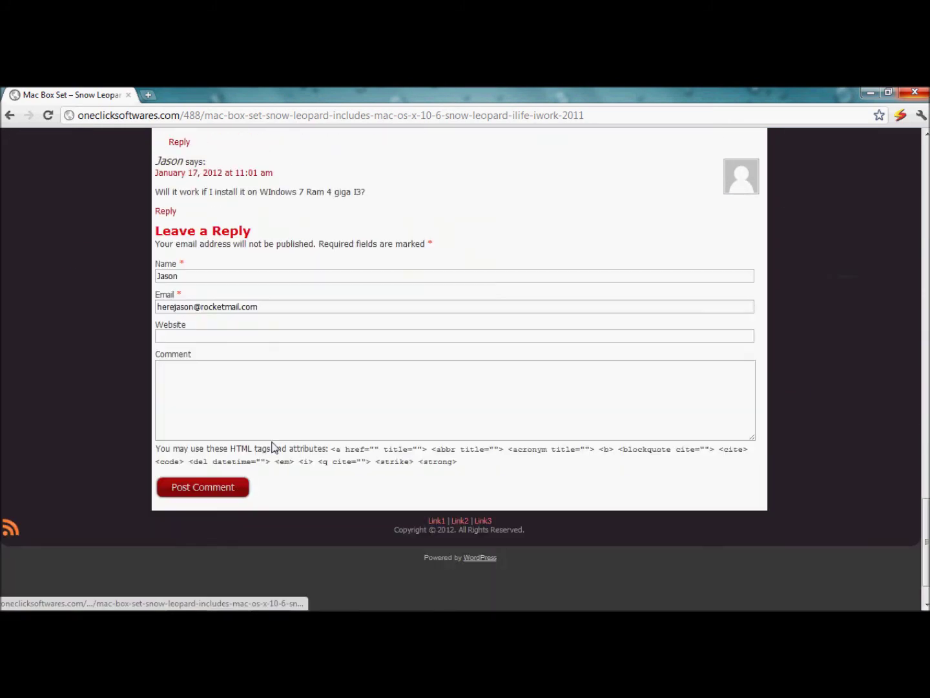
{"action": "scroll", "coordinate": [274, 447], "scroll_direction": "up", "scroll_amount": 1}
{"action": "scroll", "coordinate": [704, 370], "scroll_direction": "up", "scroll_amount": 6}
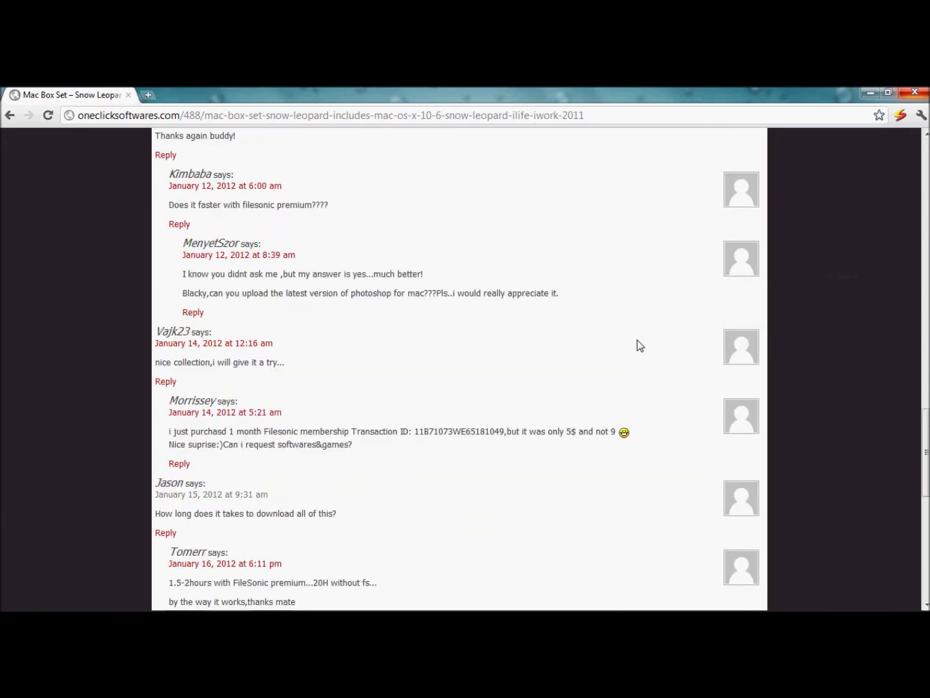
{"action": "scroll", "coordinate": [638, 345], "scroll_direction": "up", "scroll_amount": 6}
{"action": "scroll", "coordinate": [623, 373], "scroll_direction": "up", "scroll_amount": 6}
{"action": "scroll", "coordinate": [536, 426], "scroll_direction": "up", "scroll_amount": 5}
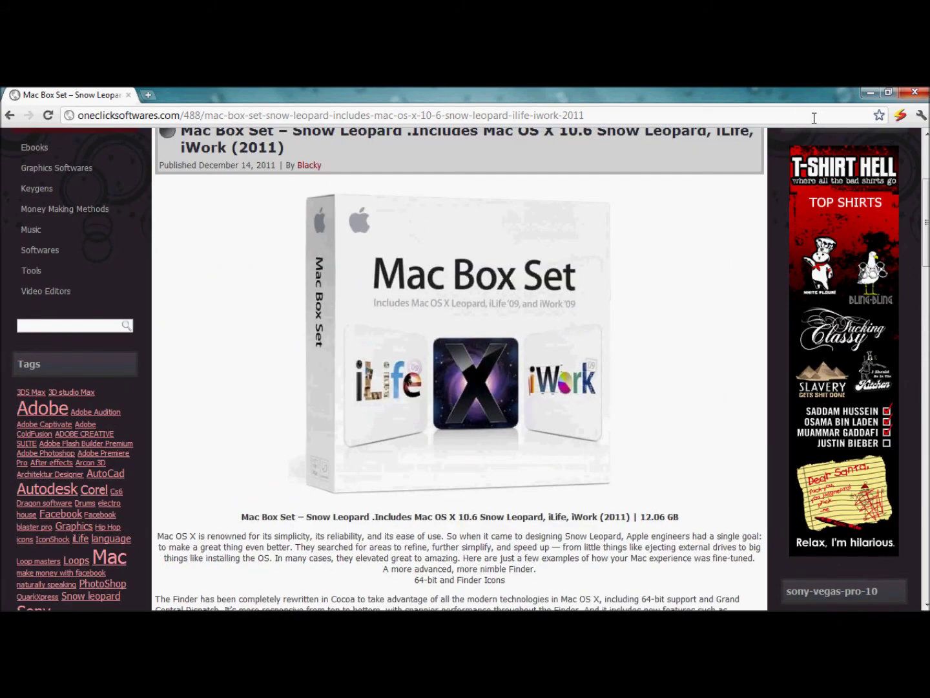
{"action": "scroll", "coordinate": [747, 194], "scroll_direction": "up", "scroll_amount": 1}
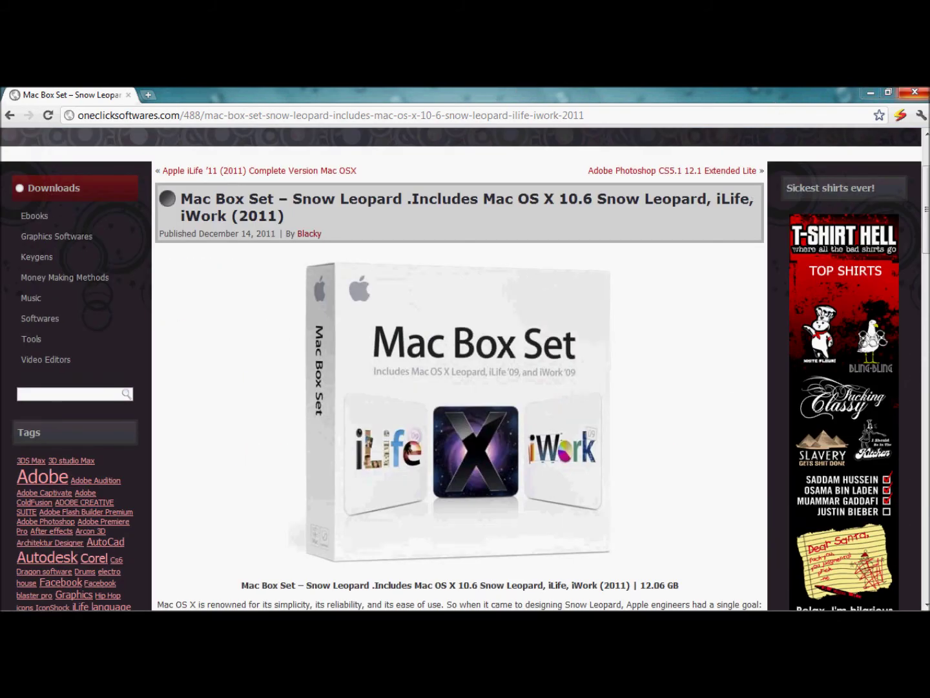
Close the Chrome window showing the Mac Box Set post
{"action": "left_click", "coordinate": [912, 92]}
{"action": "left_click_drag", "start_coordinate": [779, 117], "coordinate": [497, 342]}
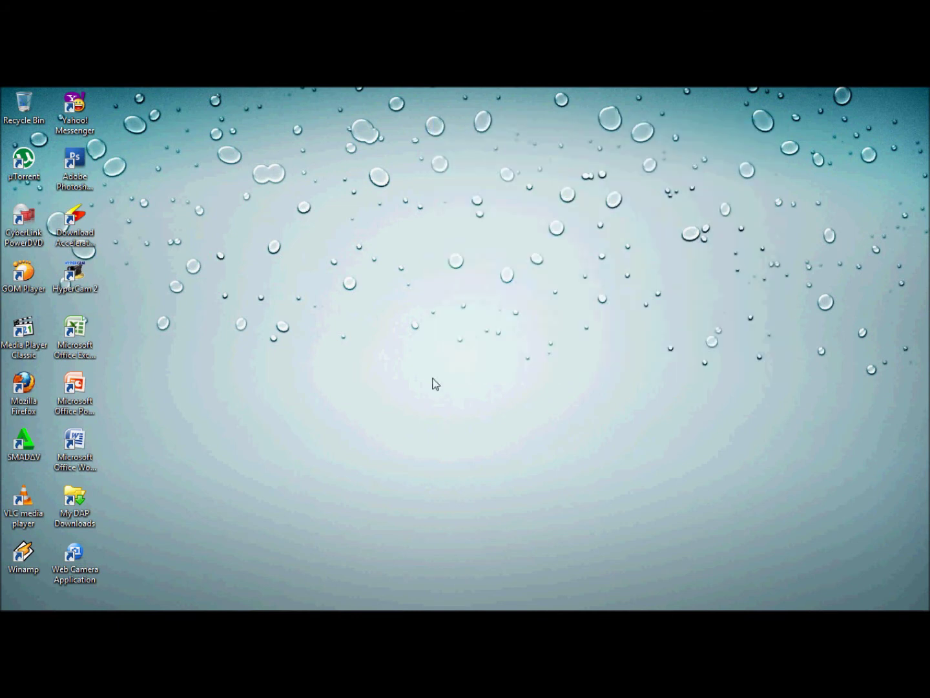
{"action": "left_click_drag", "start_coordinate": [387, 118], "coordinate": [568, 407]}
{"action": "left_click", "coordinate": [74, 233]}
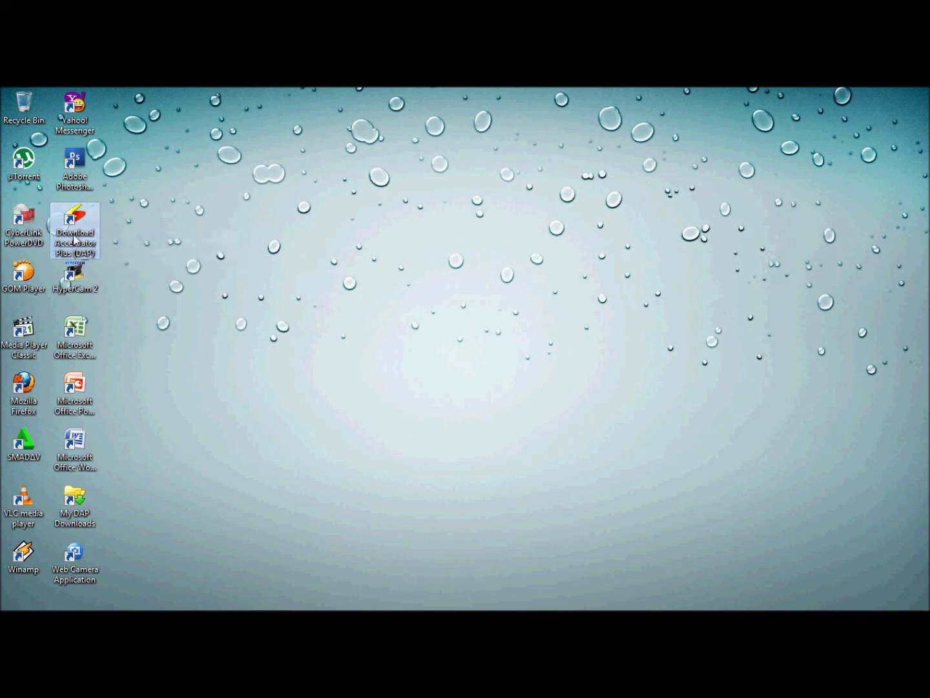
{"action": "right_click", "coordinate": [388, 197]}
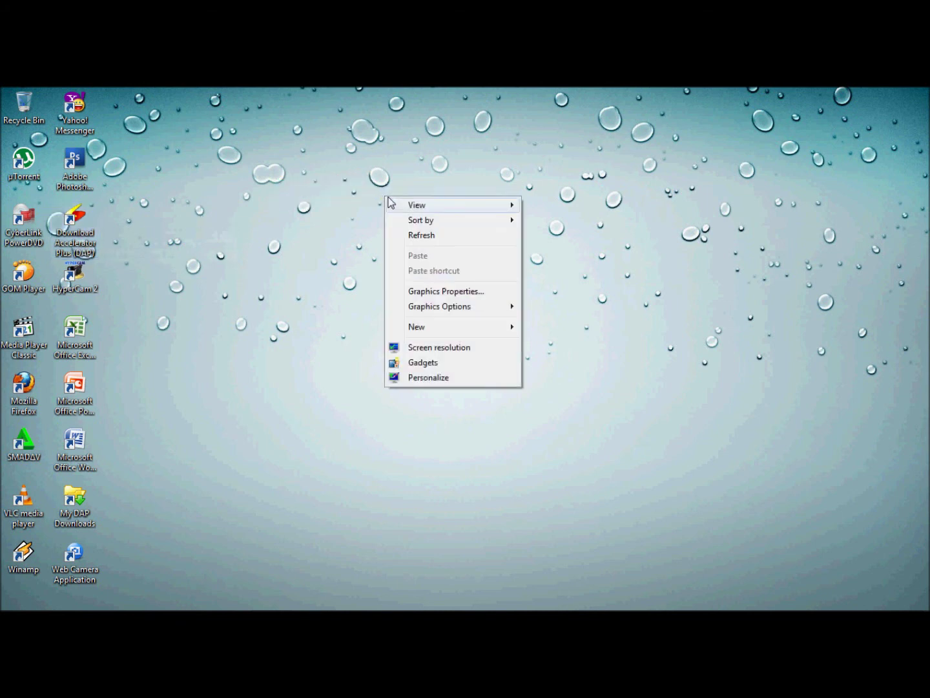
{"action": "left_click", "coordinate": [416, 234]}
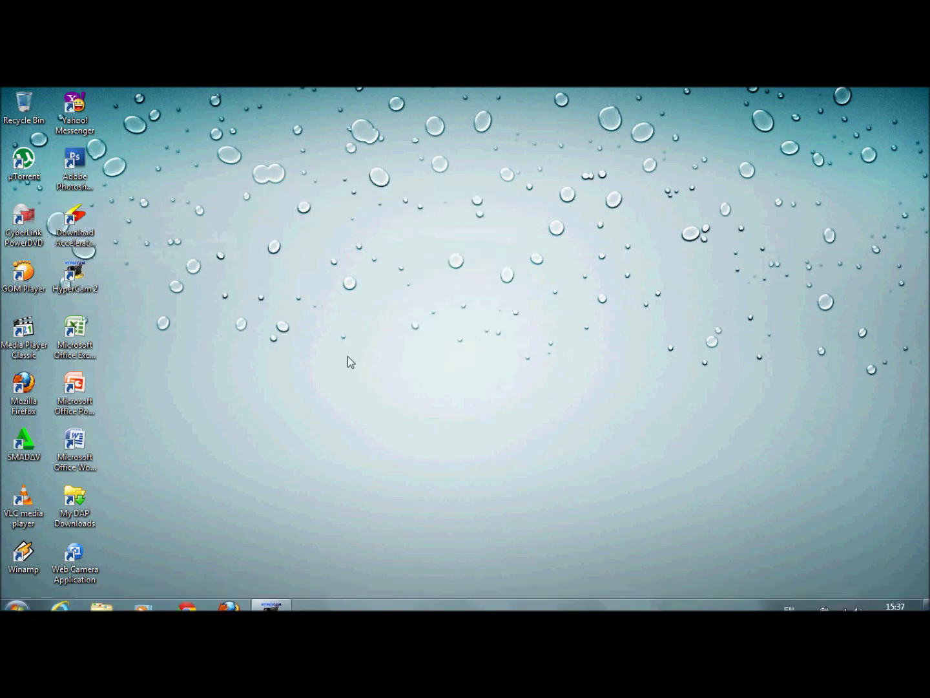